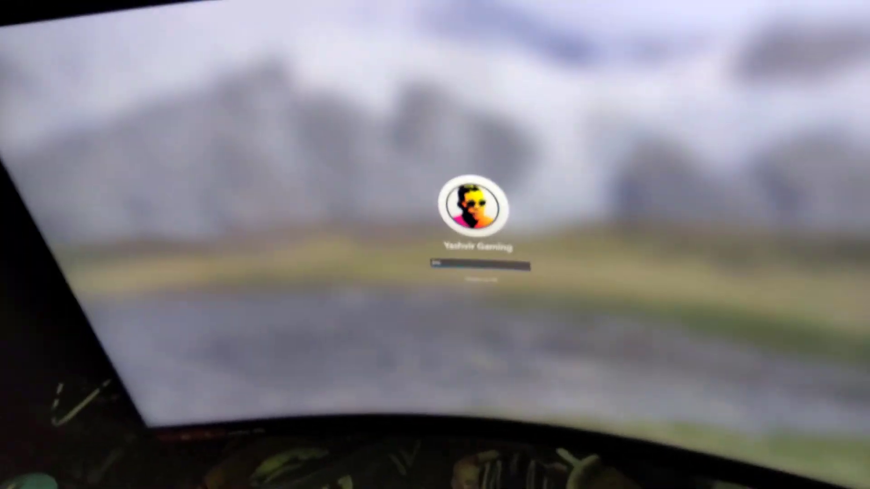
Submit the account password on the lock screen to reach the Windows desktop
key(Return)
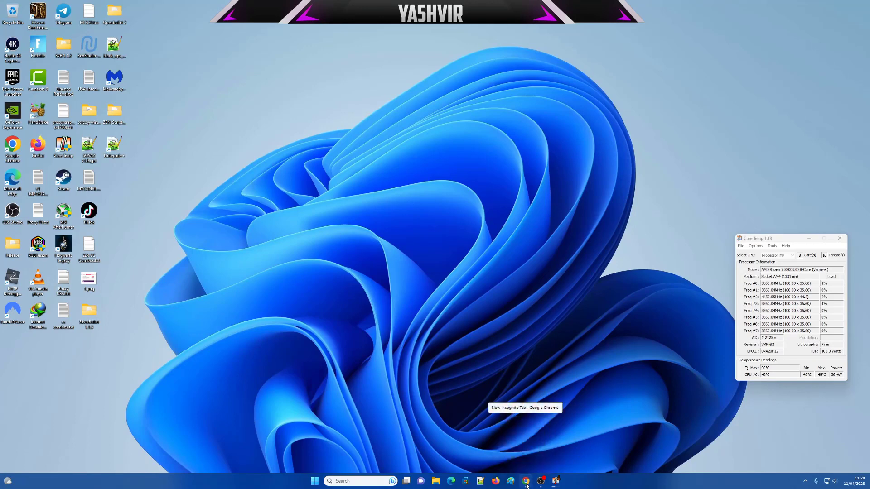
Search 'elgato 4k60 pro' in Chrome, open the elgato.com product page, then its Downloads page
click(525, 442)
text(elgato 4k60 pro)
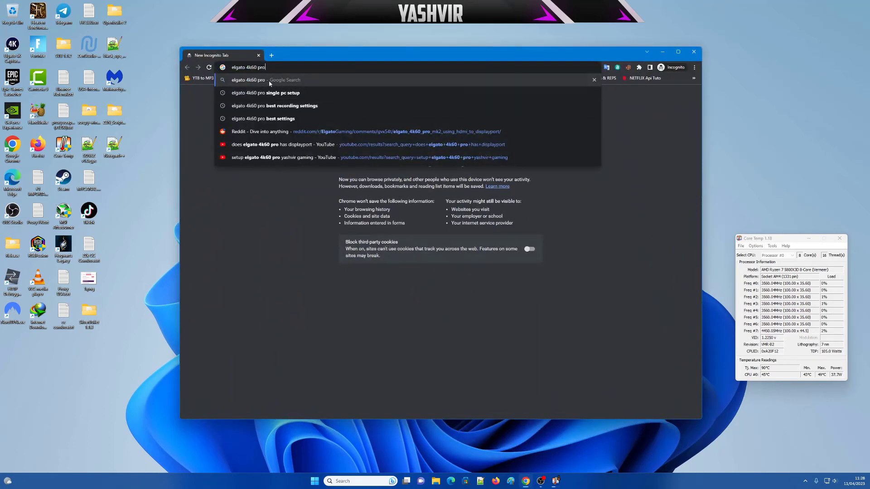
key(Return)
mouse_move(317, 54)
mouse_down()
mouse_move(377, 50)
mouse_move(310, 62)
mouse_up()
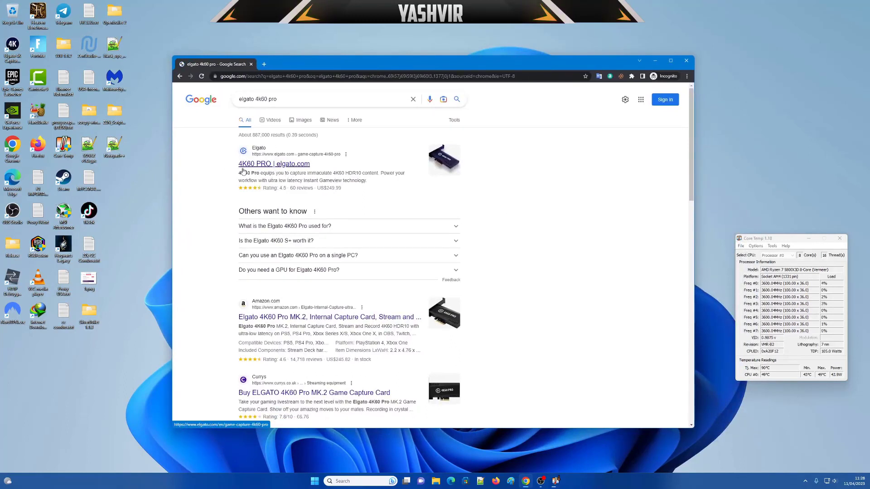
click(261, 168)
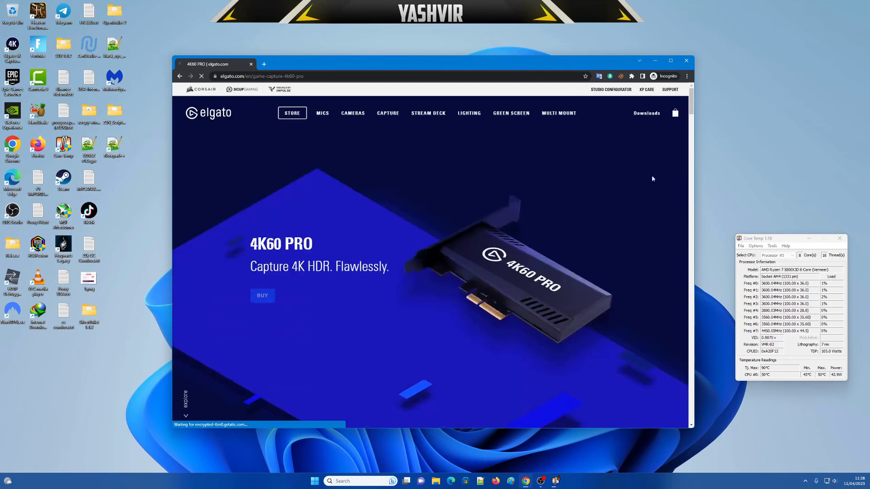
click(667, 64)
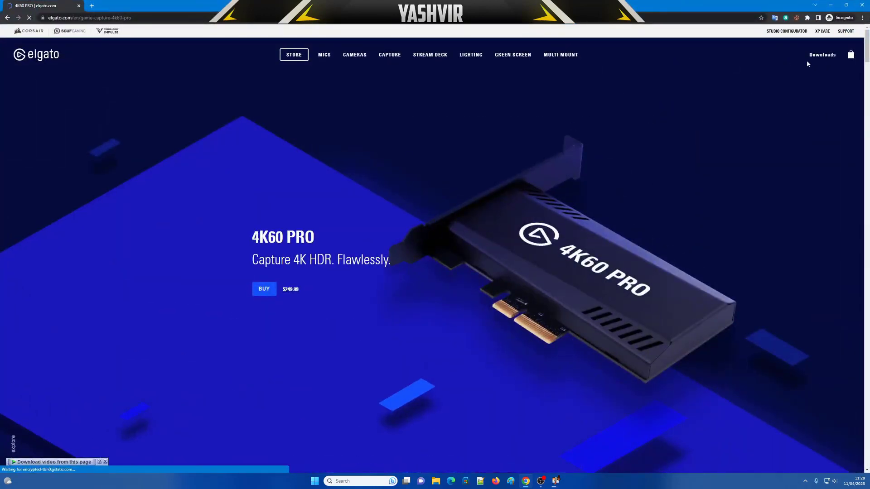
click(820, 59)
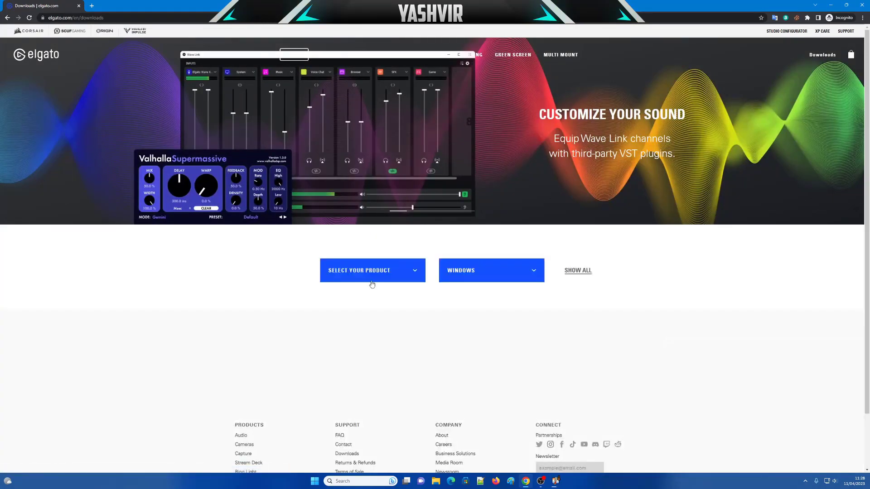
Filter downloads to 4K60 PRO and review the 4K Capture Utility 1.7.9 card and its Windows 10 requirement
click(403, 280)
scroll(396, 321, down, 6)
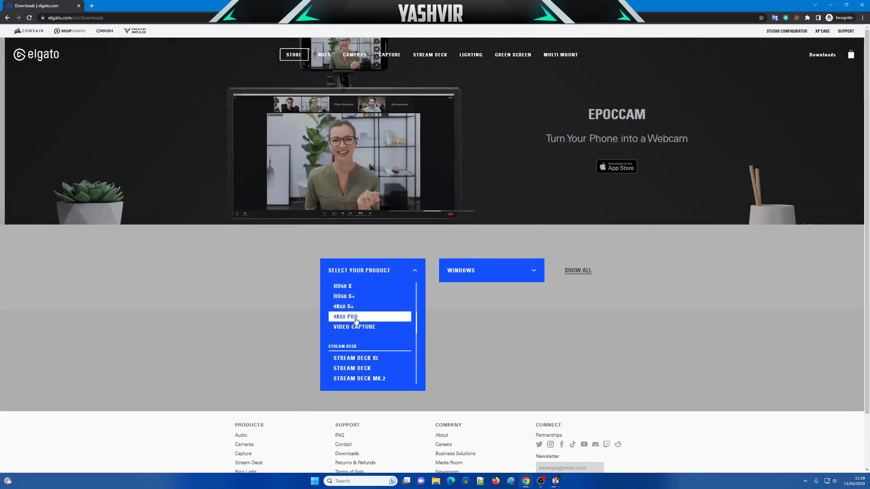
click(346, 318)
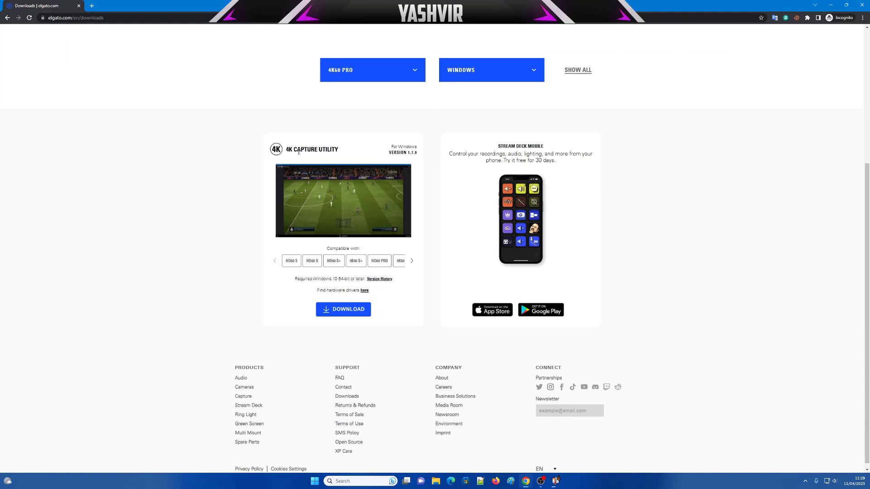
drag(290, 150, 352, 149)
click(411, 262)
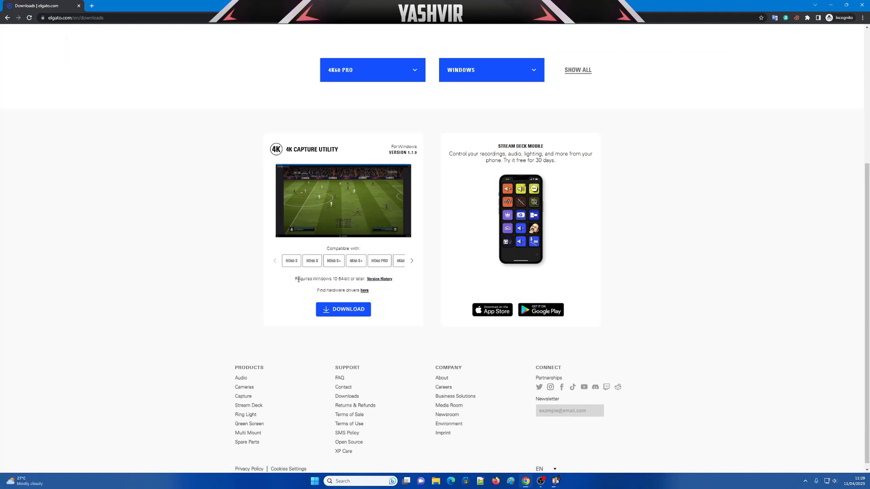
drag(298, 278, 354, 278)
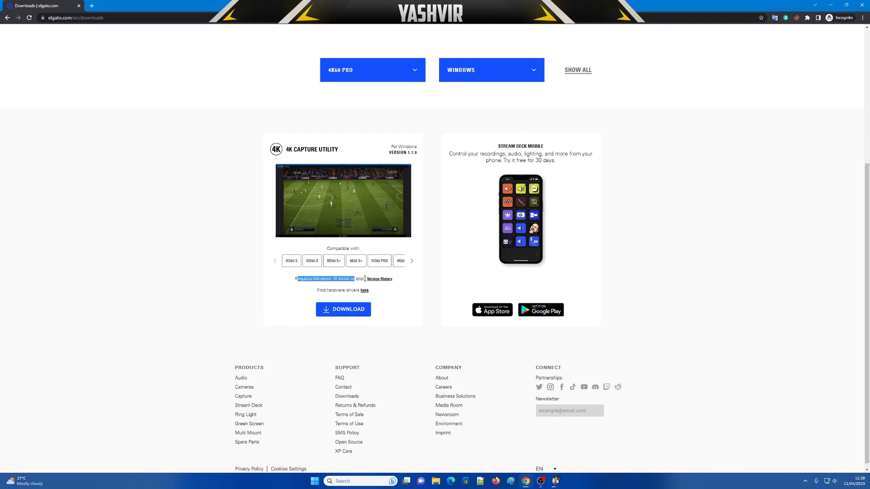
click(365, 279)
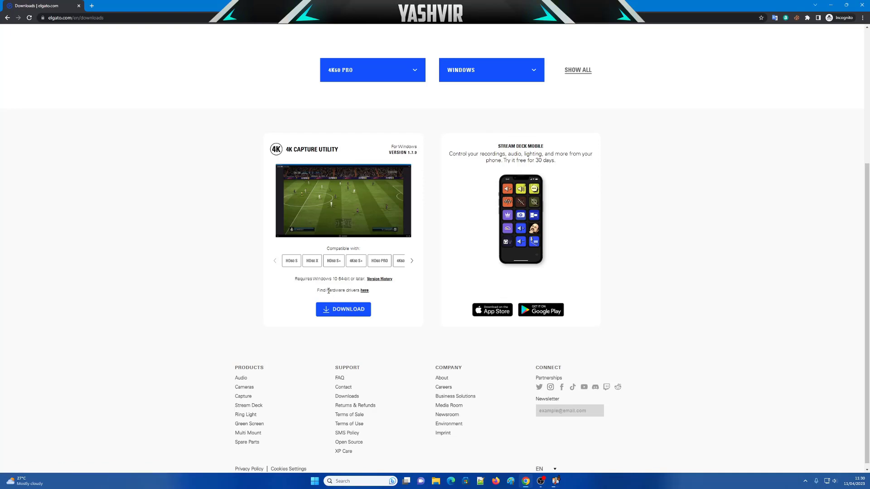
Open the Elgato hardware drivers article in a new tab, then return to the downloads tab
right_click(367, 292)
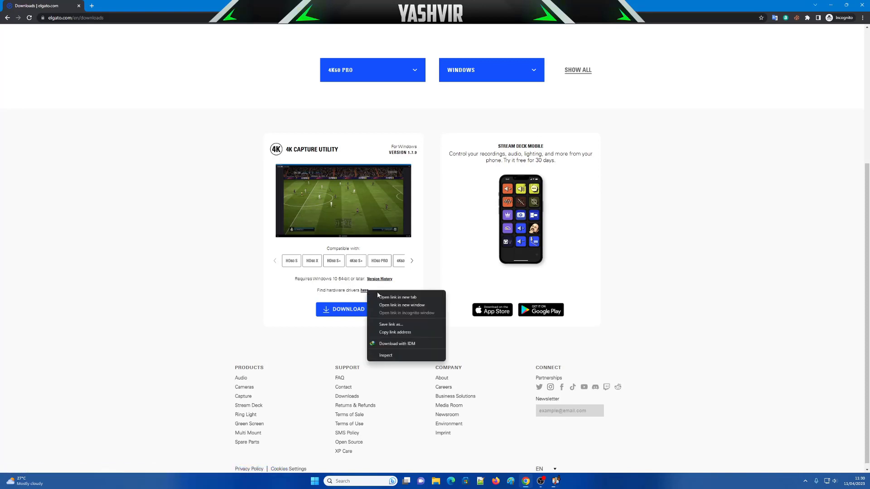
click(388, 298)
click(148, 5)
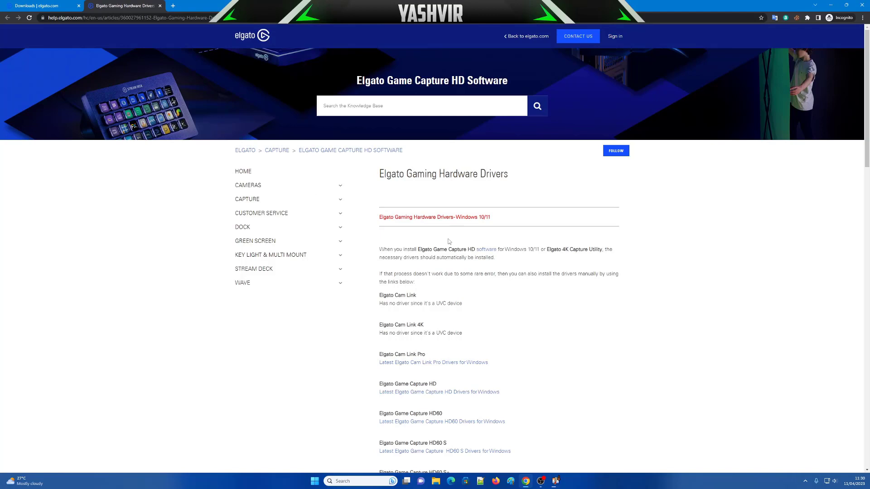
key(ctrl+shift+Tab)
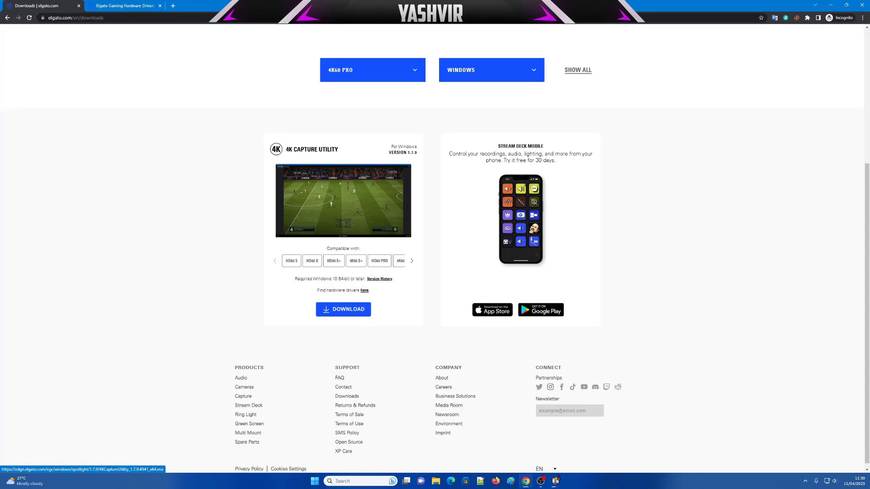
Place the 4K Capture Utility shortcut below Recycle Bin, re-maximize Chrome, and bring up the drivers link's options
drag(432, 5, 555, 69)
drag(12, 45, 268, 199)
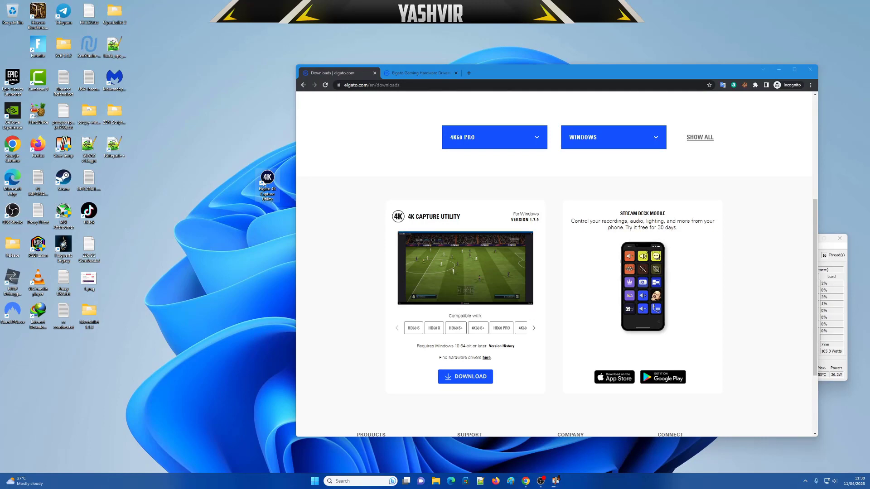
drag(265, 183, 13, 48)
double_click(566, 72)
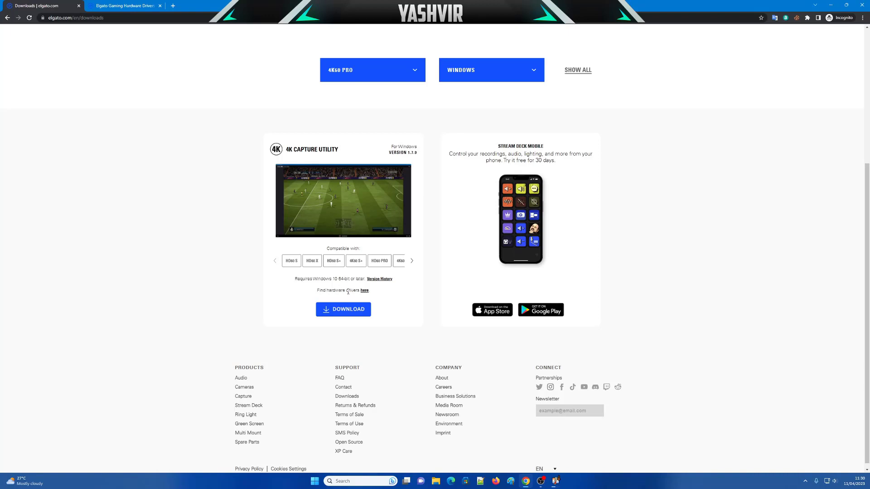
drag(326, 292, 344, 292)
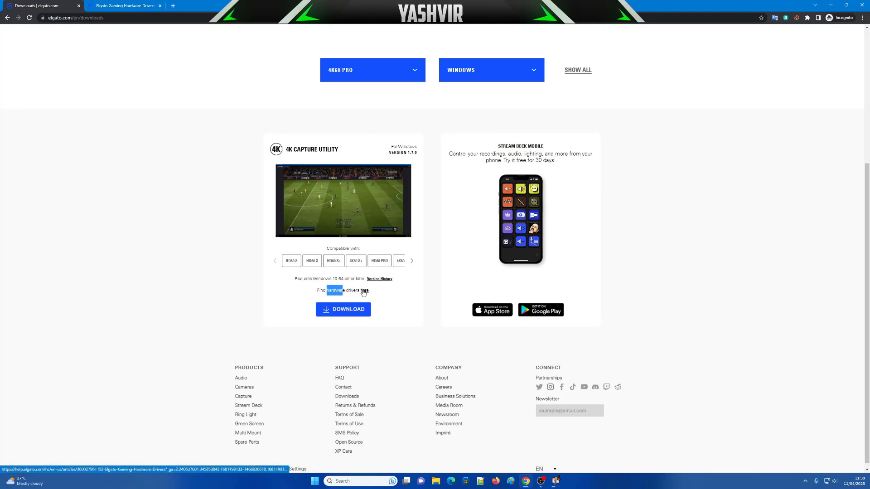
right_click(363, 291)
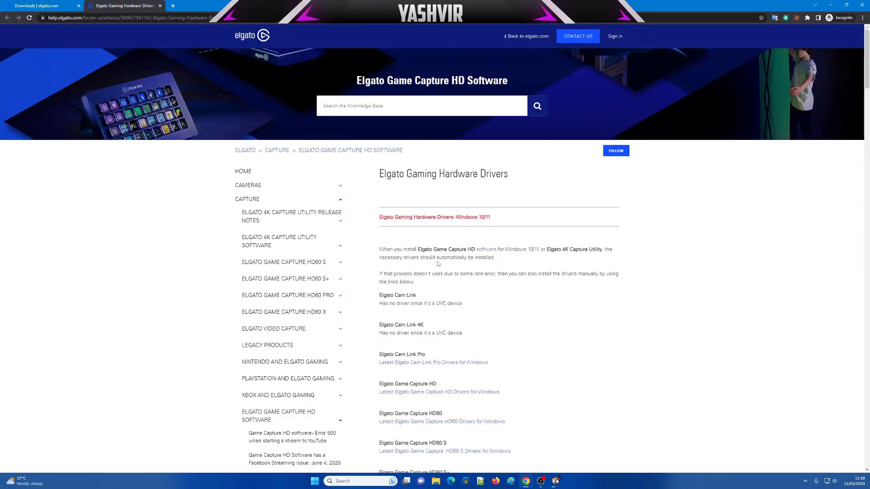
Scroll the drivers article to the 4K60 Pro section and click 'Latest Elgato Game Capture 4K60 Pro Drivers'
drag(438, 264, 469, 259)
click(513, 271)
click(499, 290)
scroll(501, 301, down, 2)
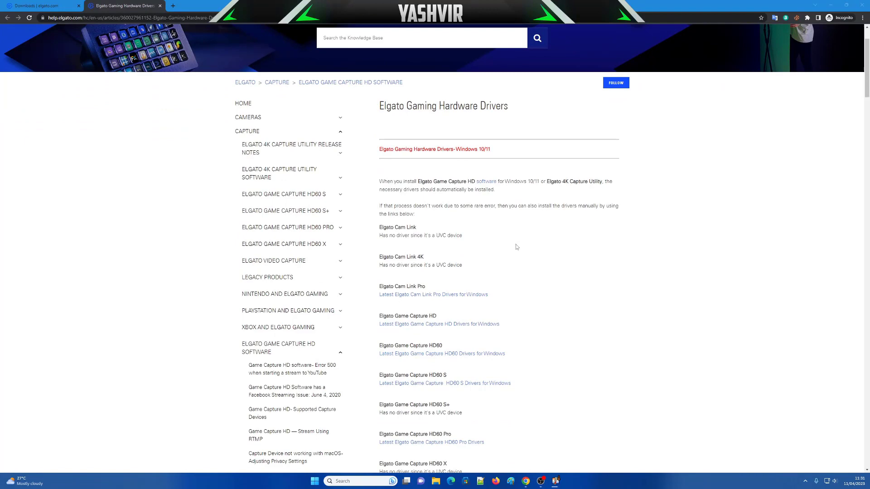
scroll(518, 246, down, 2)
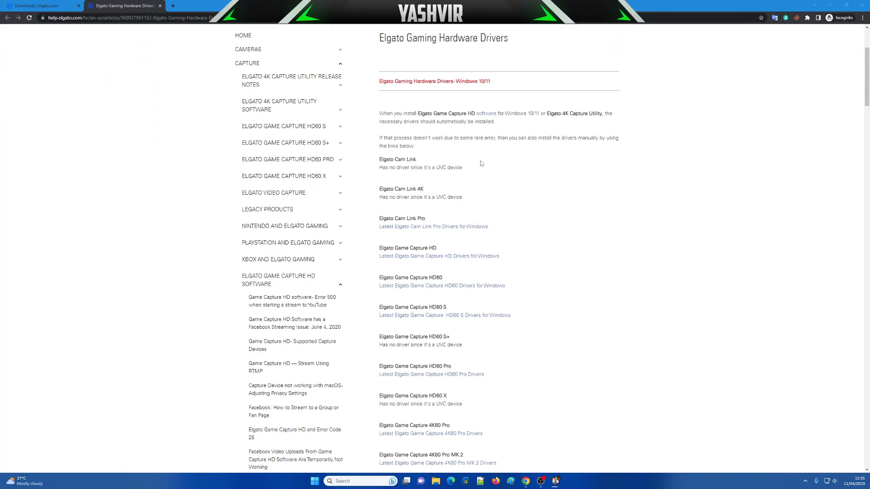
scroll(494, 181, down, 3)
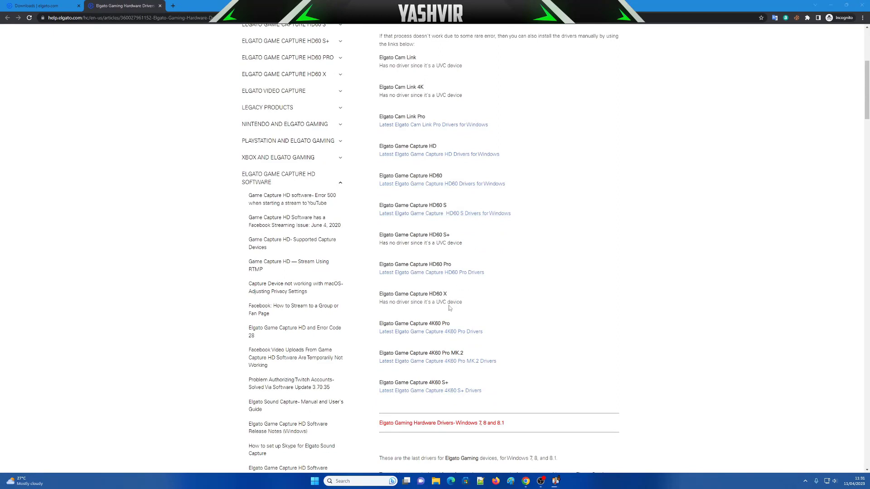
drag(401, 325, 458, 325)
click(525, 330)
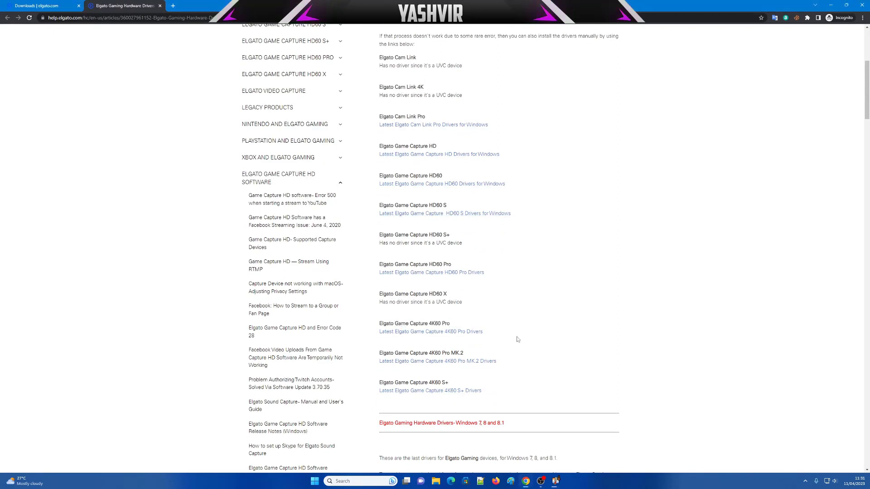
click(469, 334)
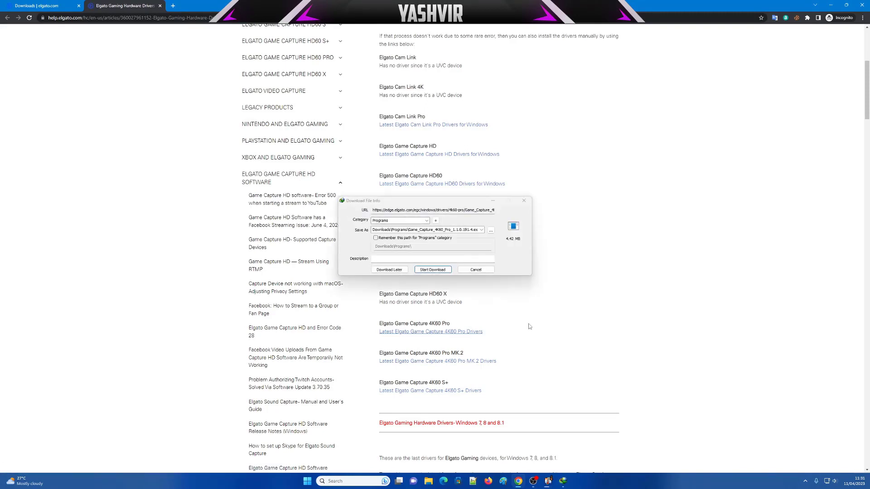
Download the 4.42 MB Game_Capture_4K60_Pro installer through IDM and finish the driver setup
click(442, 270)
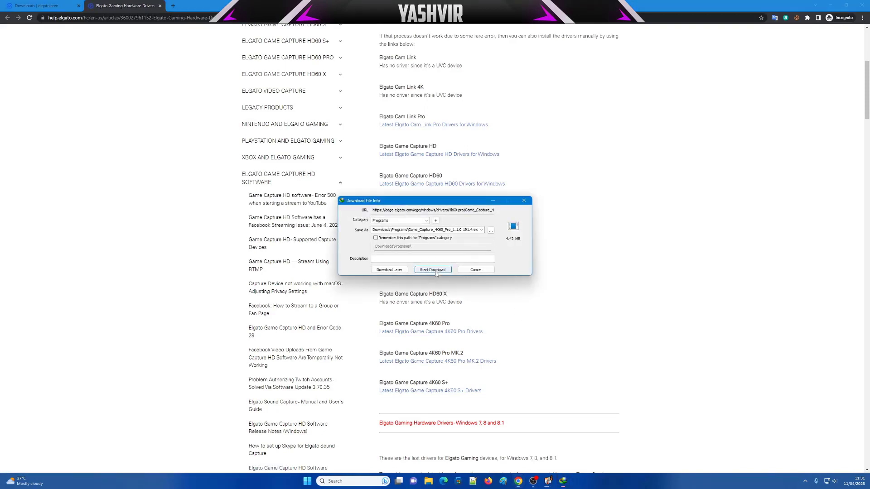
click(846, 4)
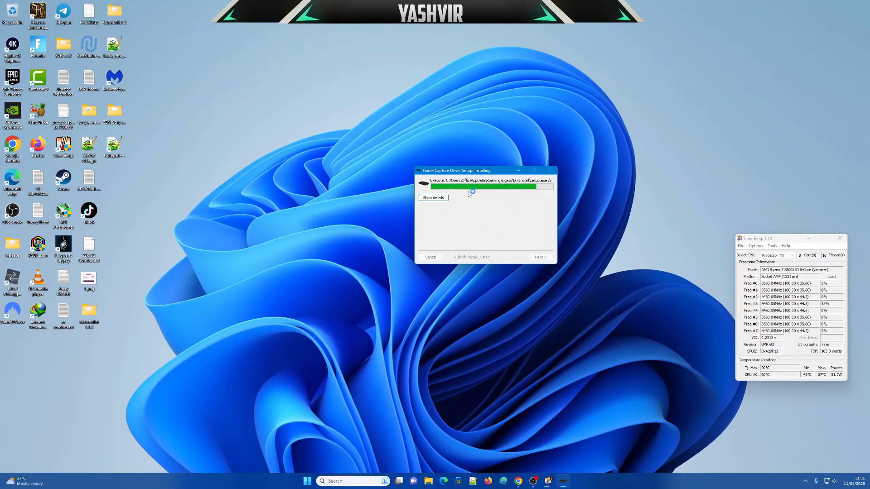
click(520, 481)
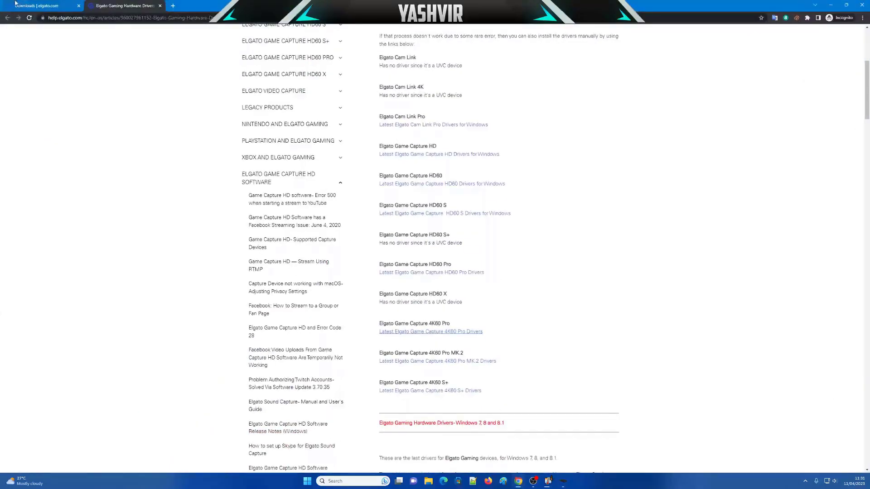
click(38, 5)
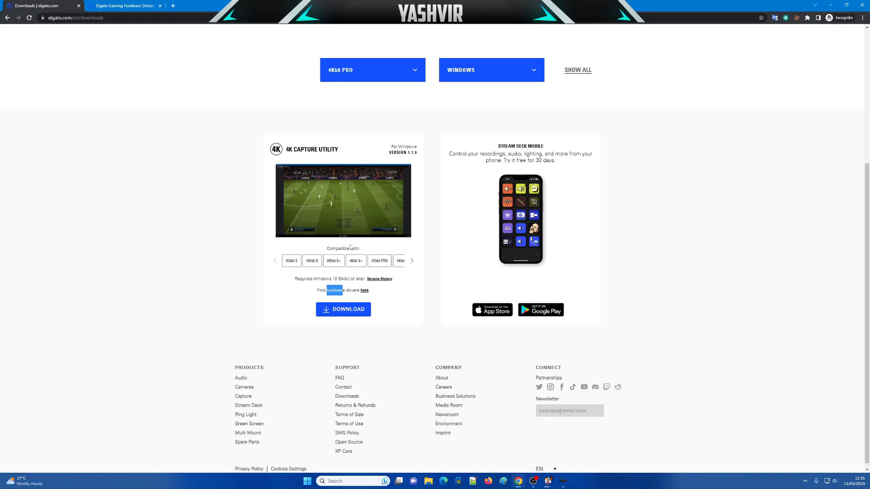
click(384, 291)
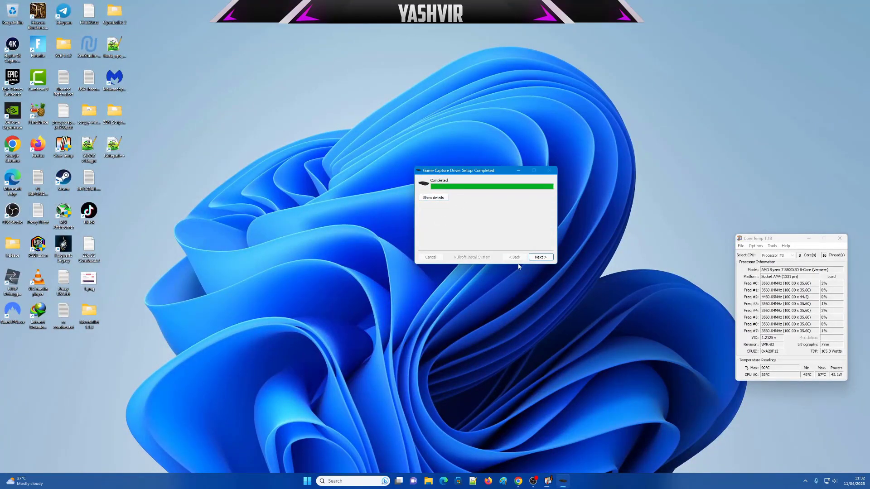
click(545, 258)
click(546, 259)
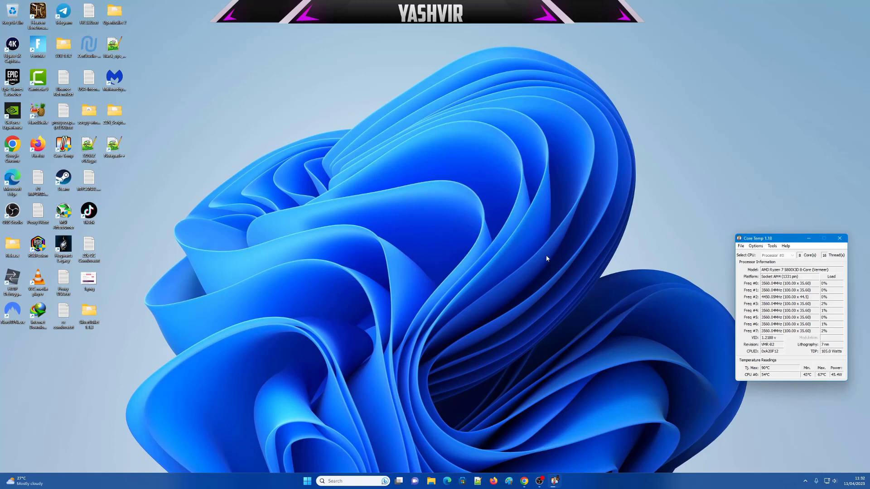
Launch 4K Capture Utility from its desktop shortcut and play the live 1080p120 capture feed
right_click(539, 277)
click(532, 257)
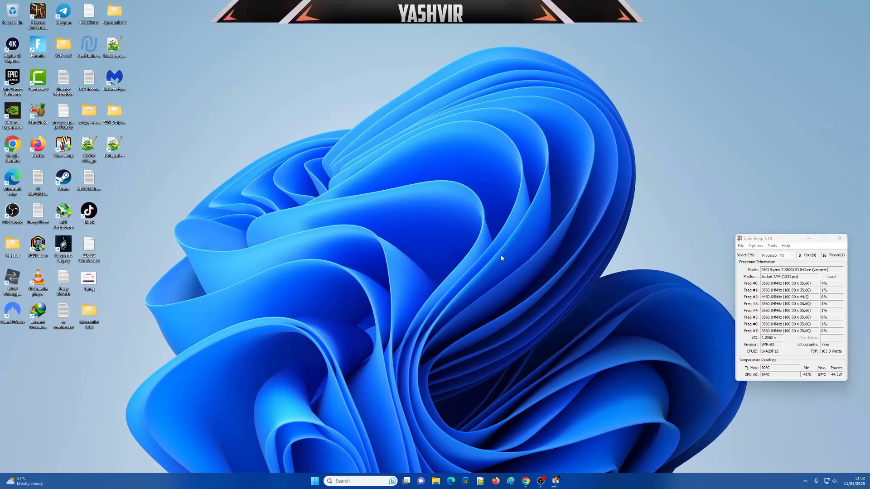
click(13, 45)
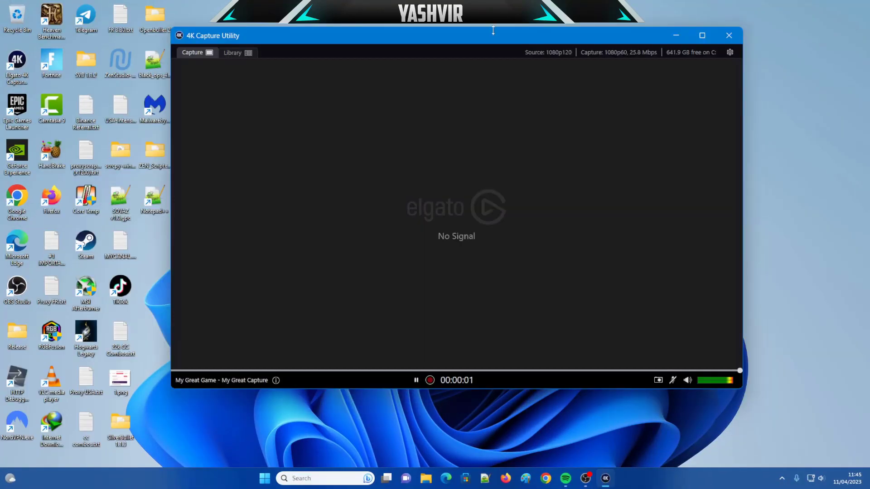
drag(523, 32, 513, 26)
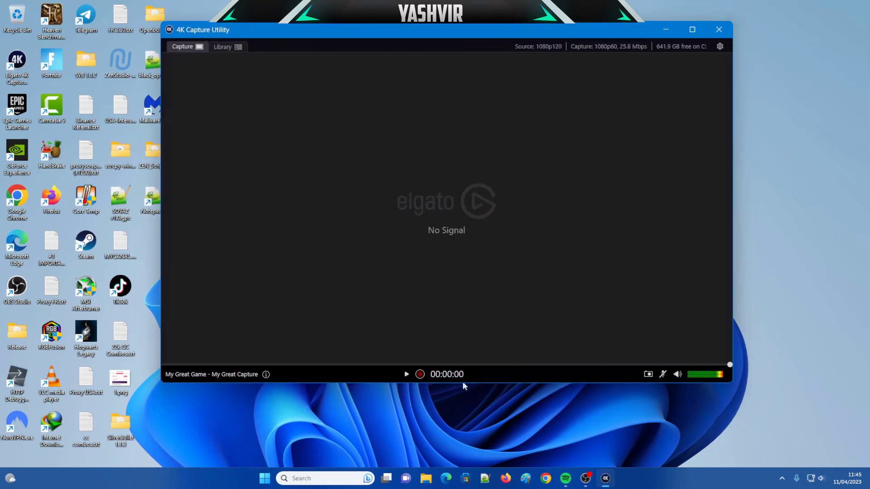
click(408, 375)
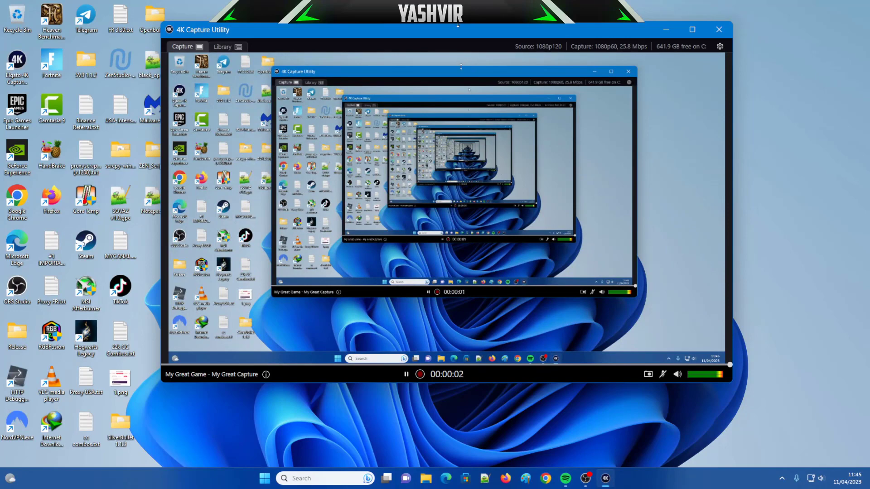
drag(458, 25, 545, 78)
Close 4K Capture Utility, restore and widen OBS, and view its 2560x1440, 60 FPS Video settings
click(754, 70)
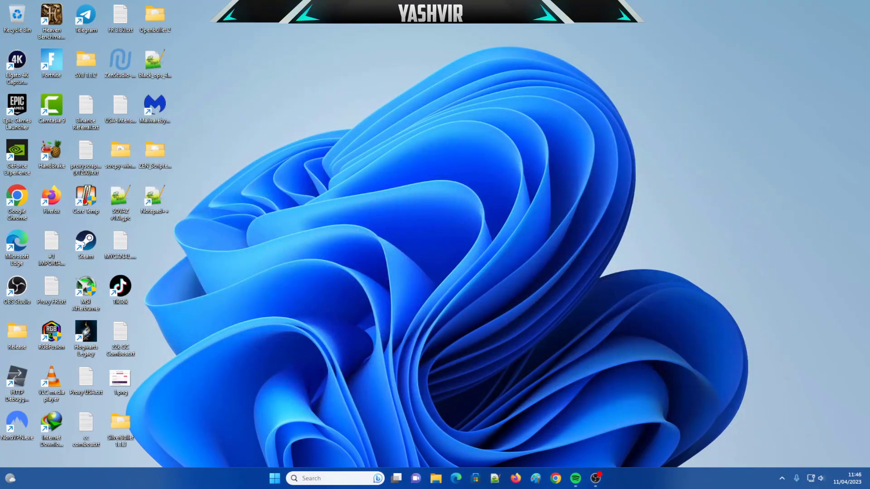
click(596, 478)
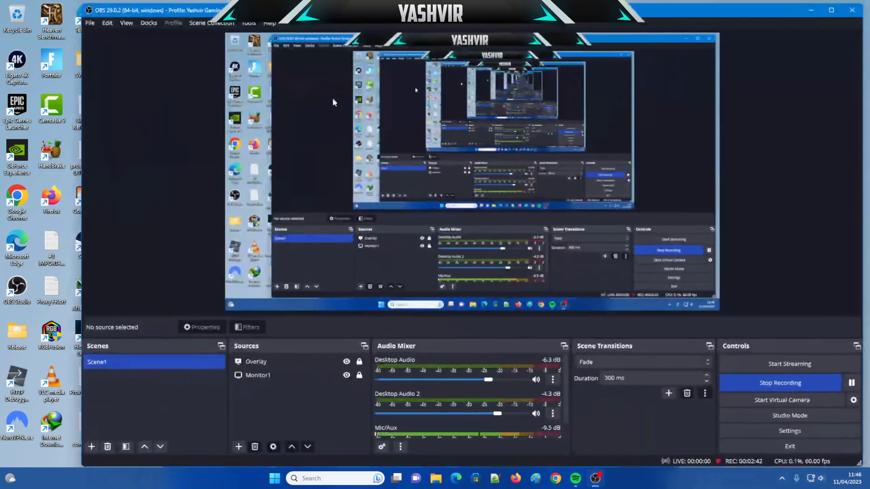
drag(77, 437, 3, 437)
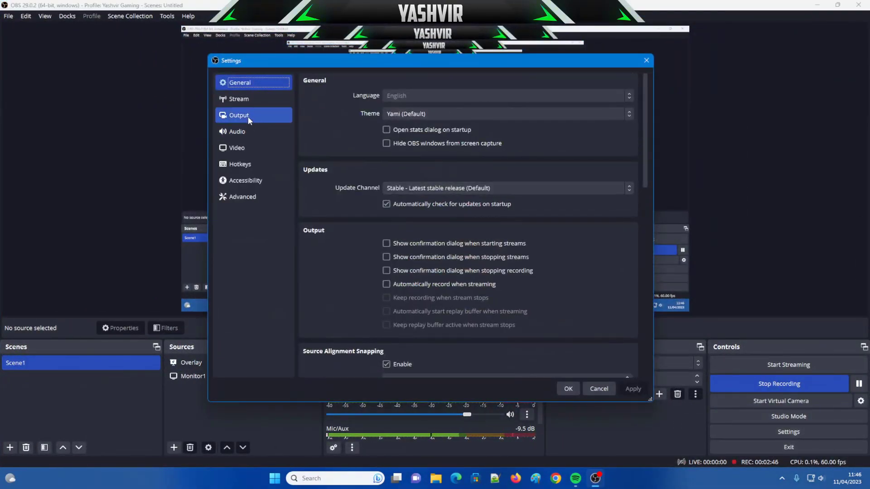
click(253, 148)
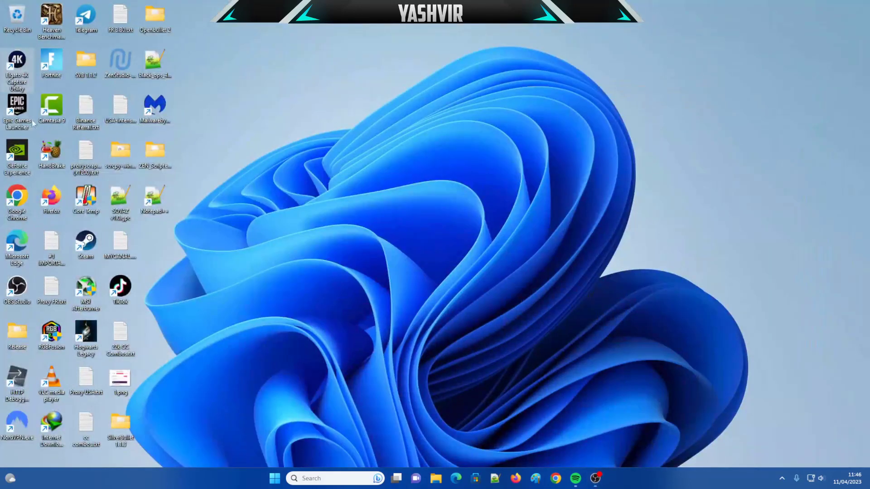
drag(26, 73, 533, 121)
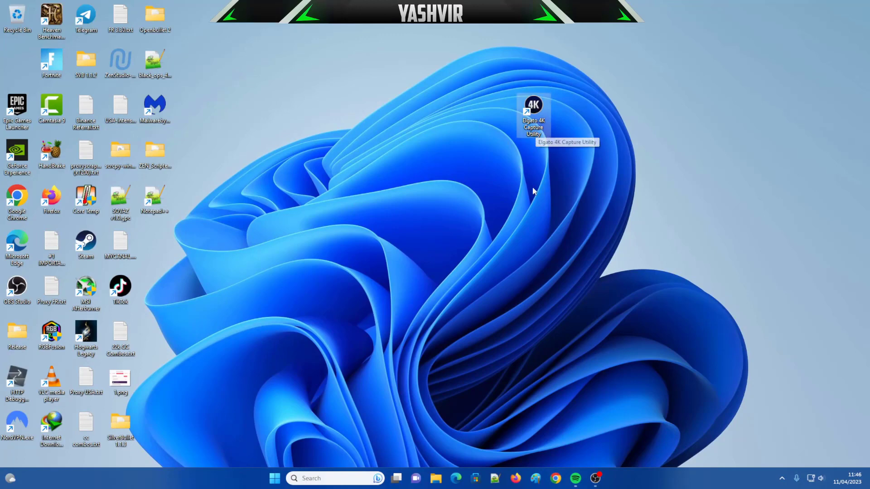
Add a new scene 'Scene 2' in OBS with a Monitor1 display capture of the primary monitor
drag(547, 118, 561, 178)
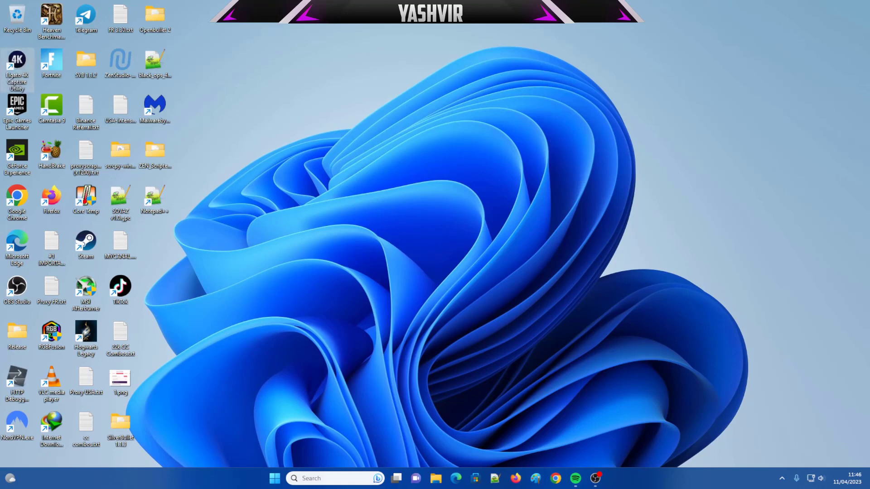
click(596, 479)
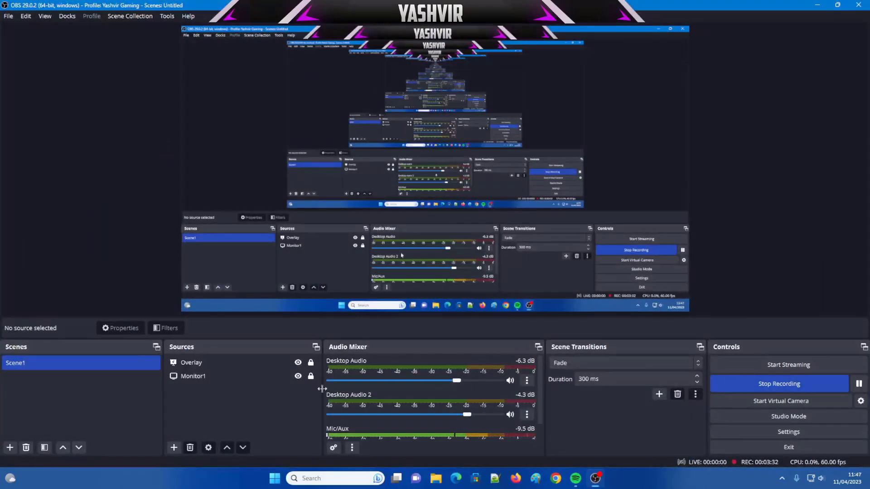
click(10, 448)
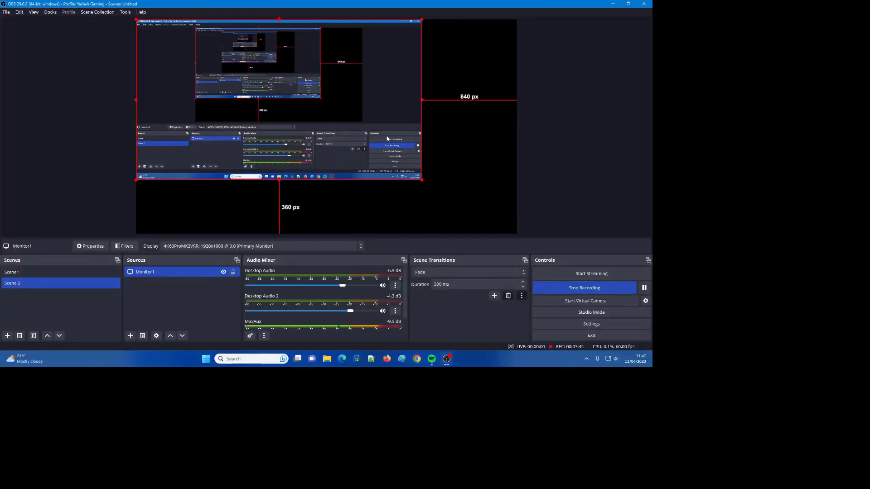
right_click(379, 177)
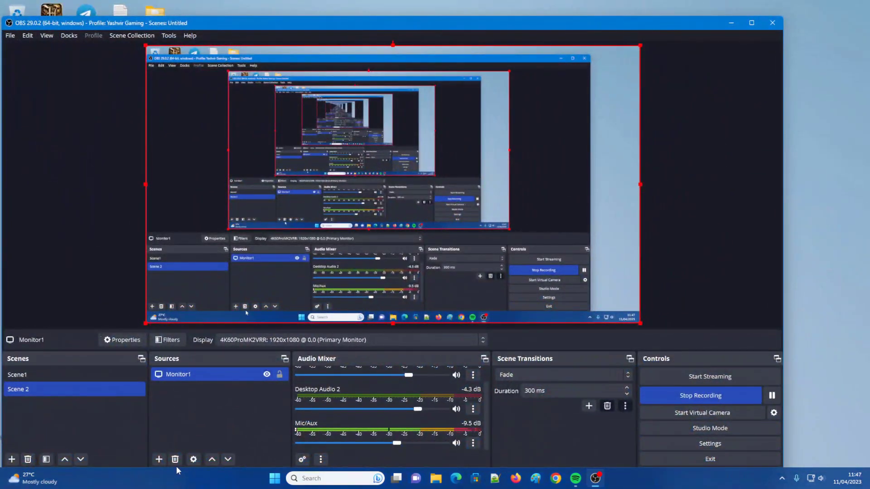
Add a Video Capture Device source named 'Capture Card' and list its devices, including Game Capture 4K60 Pro MK.2
click(159, 459)
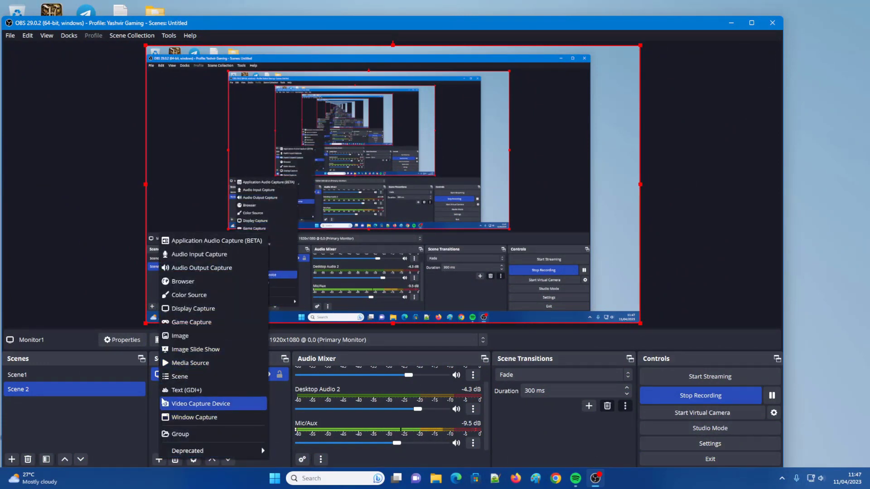
click(214, 406)
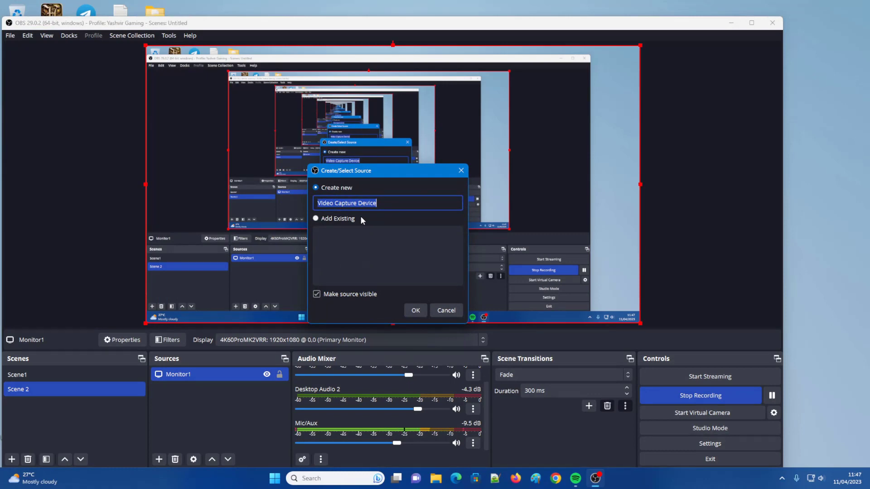
text(4)
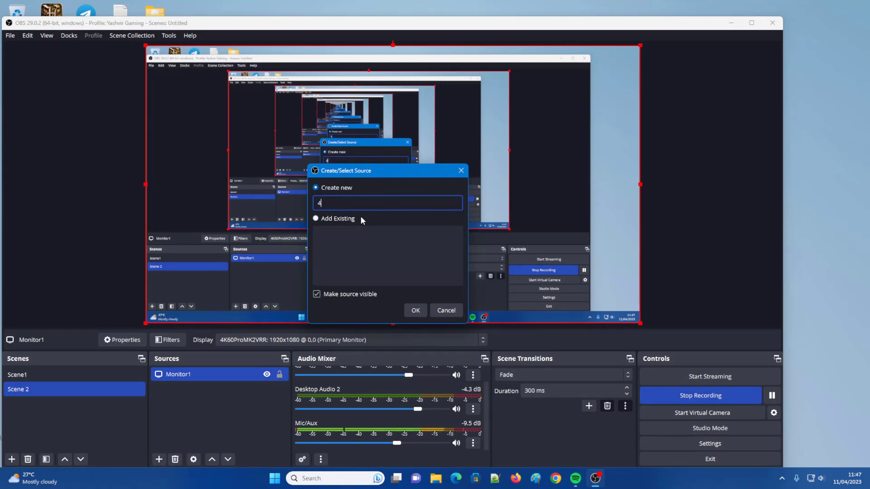
text(K60Pro)
key(BackSpace)
key(BackSpace)
key(BackSpace)
key(BackSpace)
key(BackSpace)
key(BackSpace)
key(BackSpace)
text(Capture Card)
key(Return)
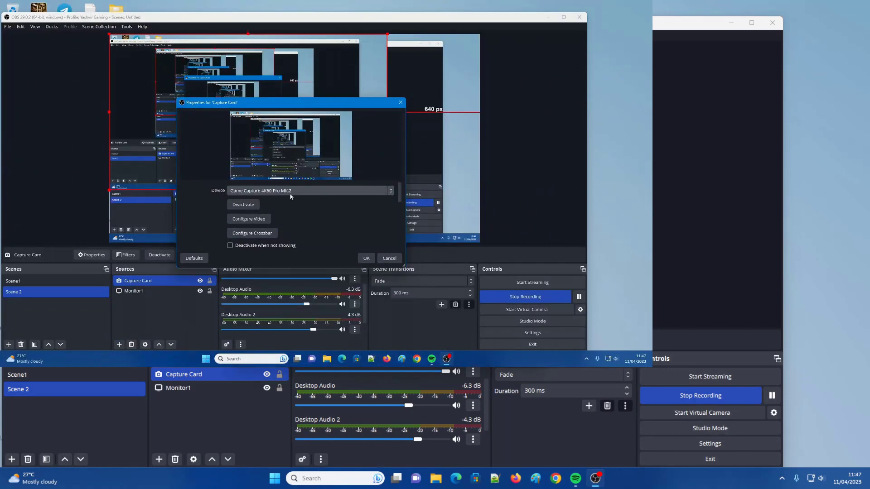
click(378, 255)
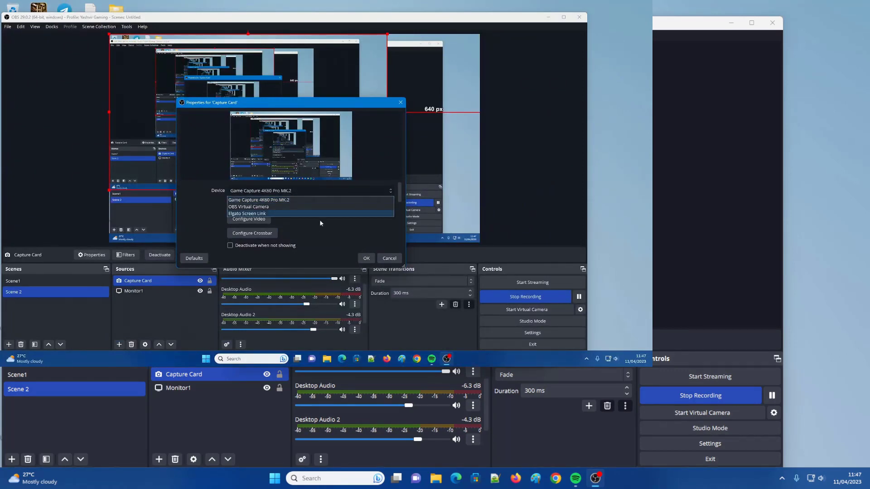
Choose Game Capture 4K60 Pro MK.2 as the Capture Card's video device
click(284, 201)
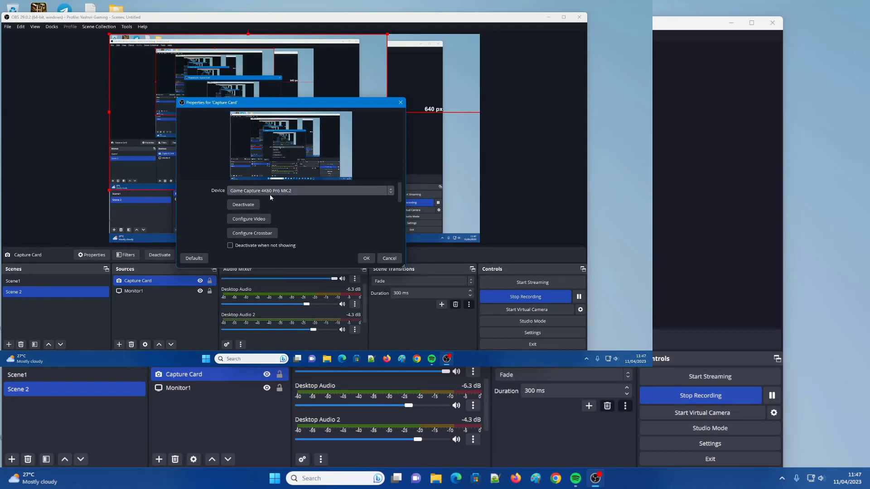
click(269, 191)
click(248, 198)
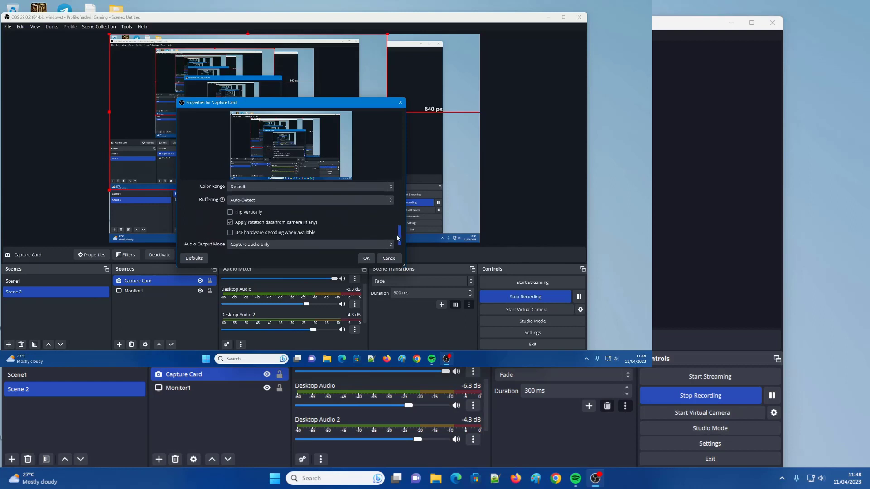
Keep 'Capture audio only' output, enable a custom audio device, and confirm the source settings
click(290, 233)
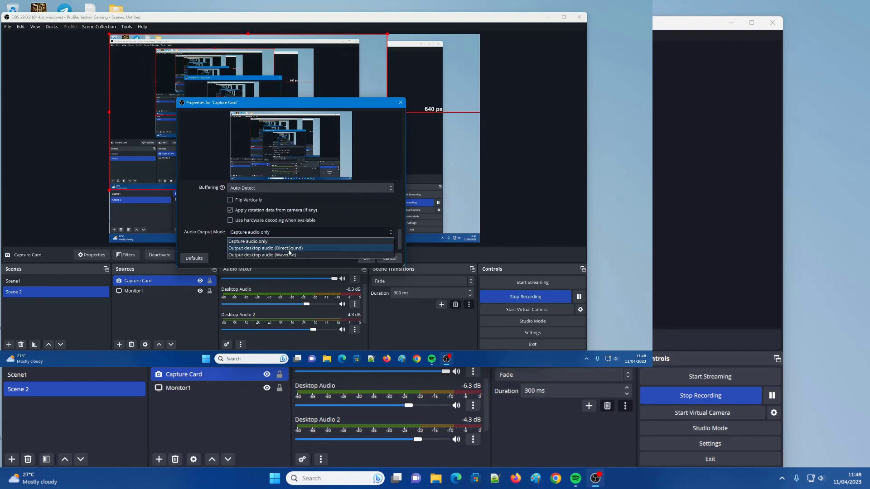
click(200, 236)
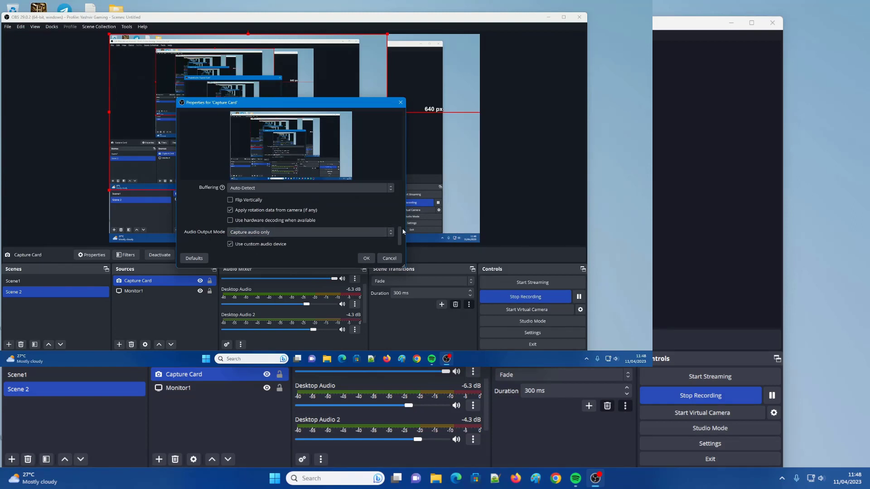
click(256, 245)
click(335, 242)
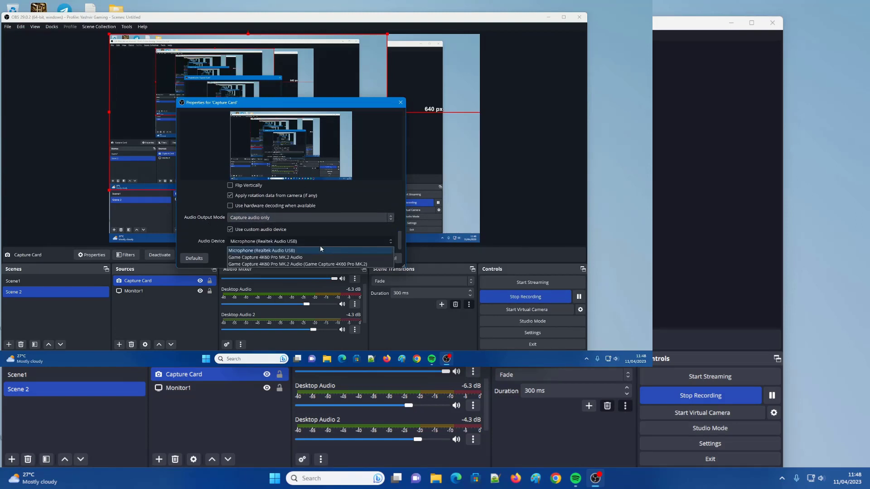
click(262, 252)
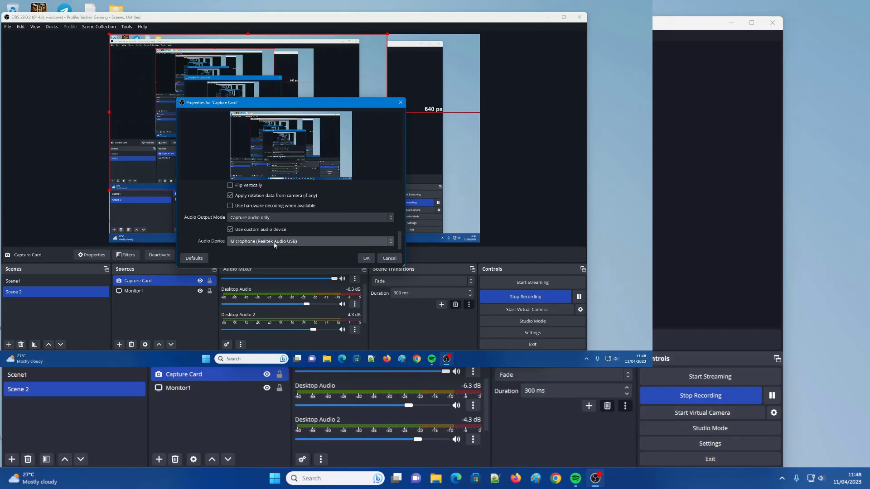
click(366, 258)
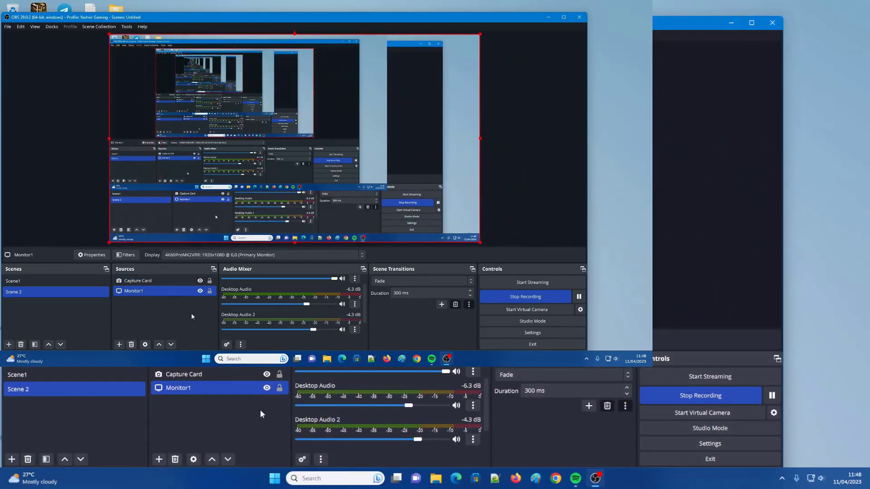
Lock the Monitor1 source, then drag the Capture Card's corner to fill most of the canvas
click(210, 292)
click(176, 282)
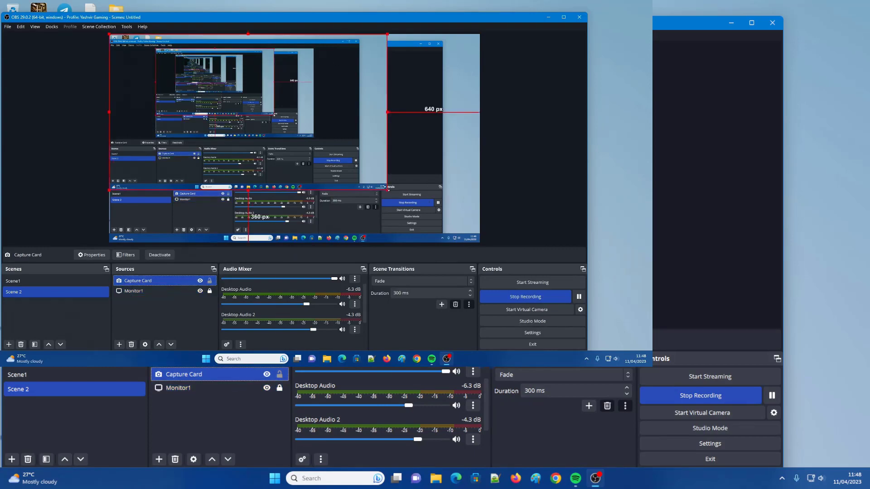
drag(387, 190, 640, 323)
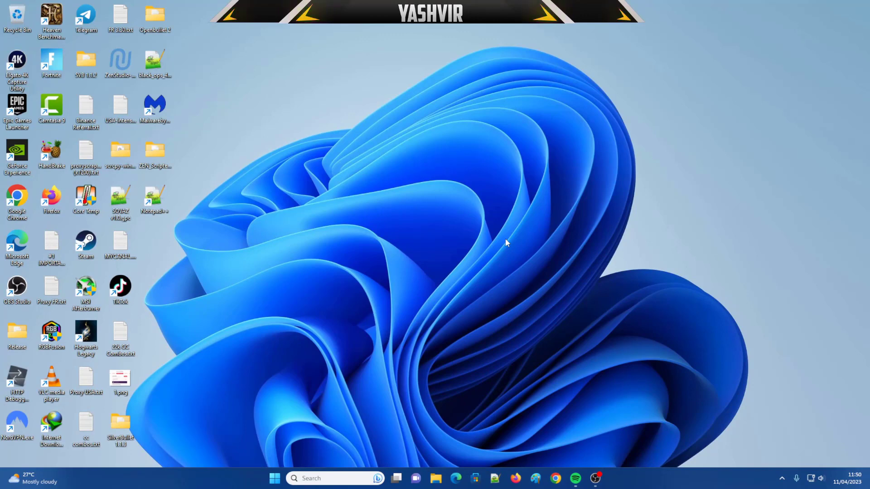
In Display settings, change the resolution to 3840 × 2160 and keep the change
right_click(506, 127)
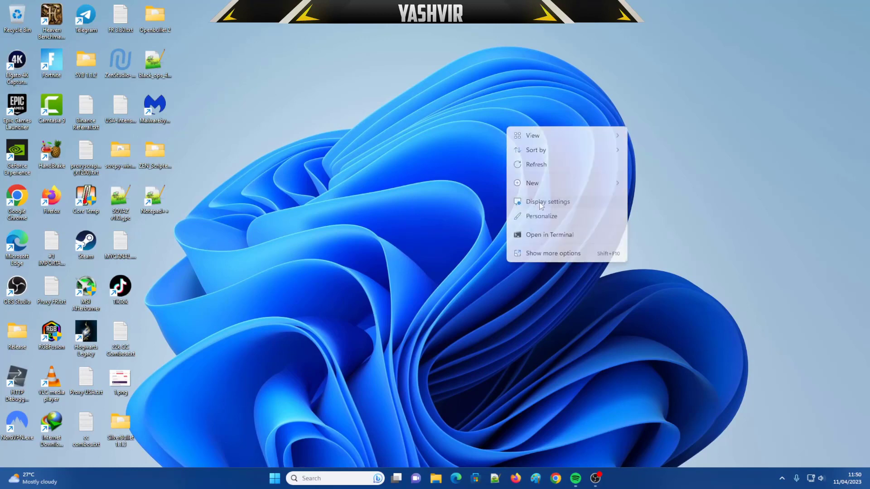
click(541, 206)
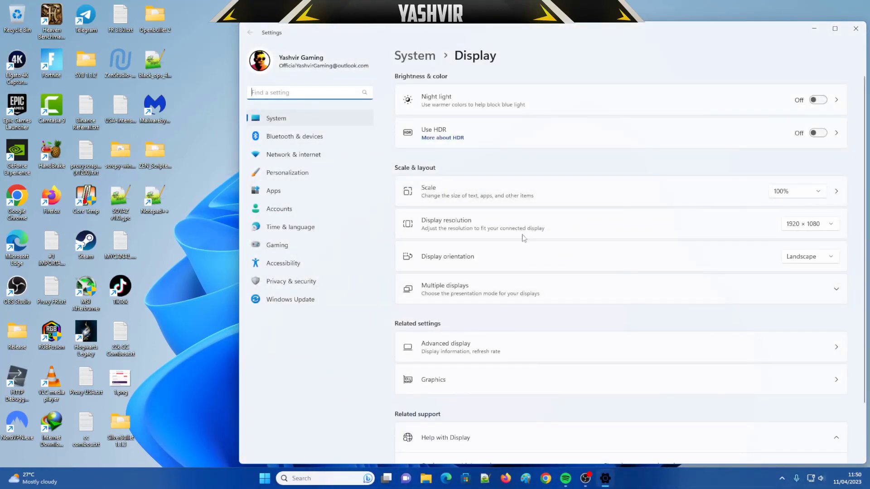
click(486, 359)
click(464, 56)
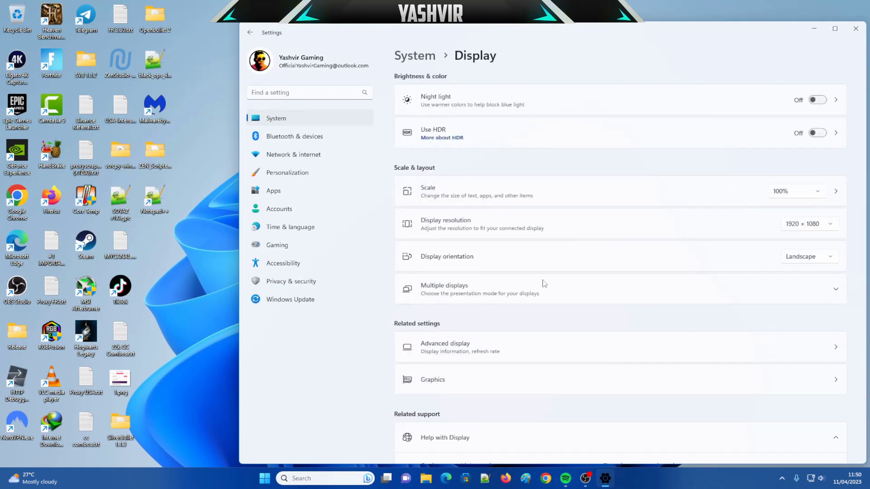
click(808, 224)
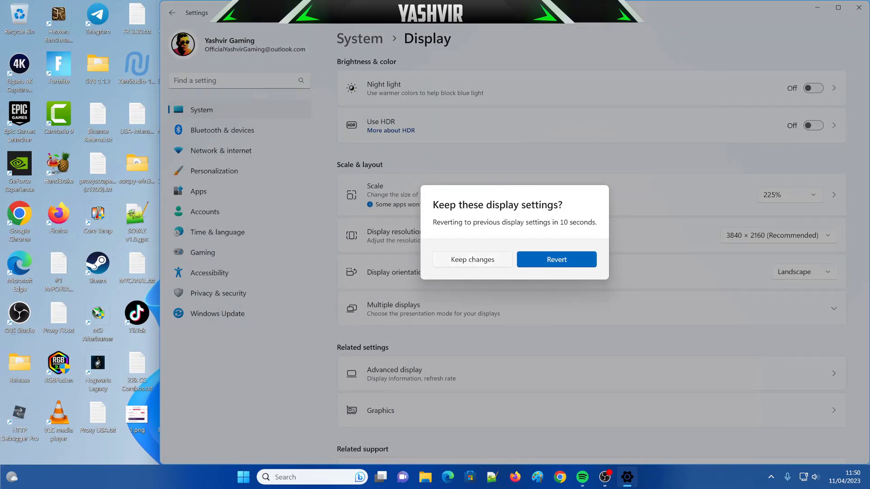
click(473, 259)
Confirm the refresh rate stays at 60 Hz in advanced display settings
click(394, 374)
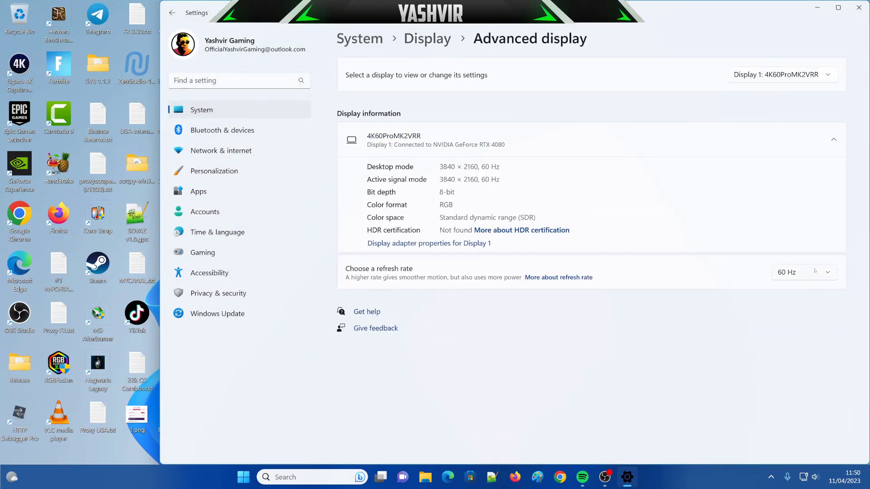
click(794, 273)
click(794, 273)
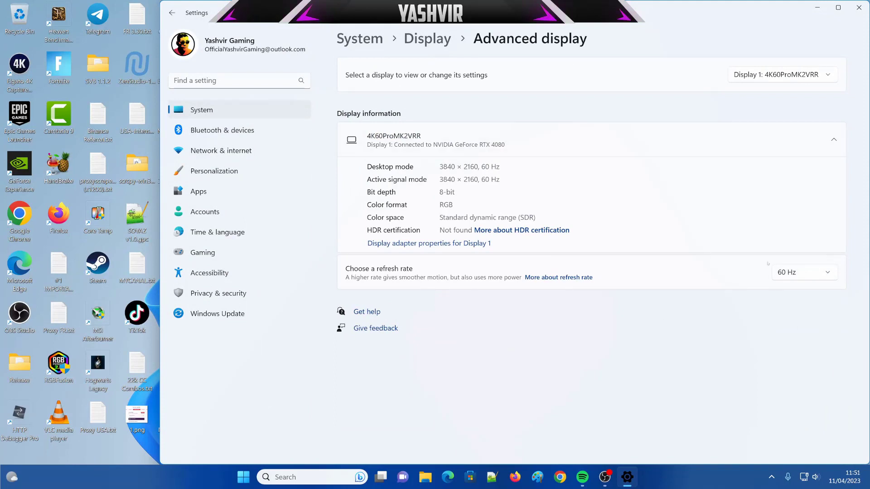
key(alt+Left)
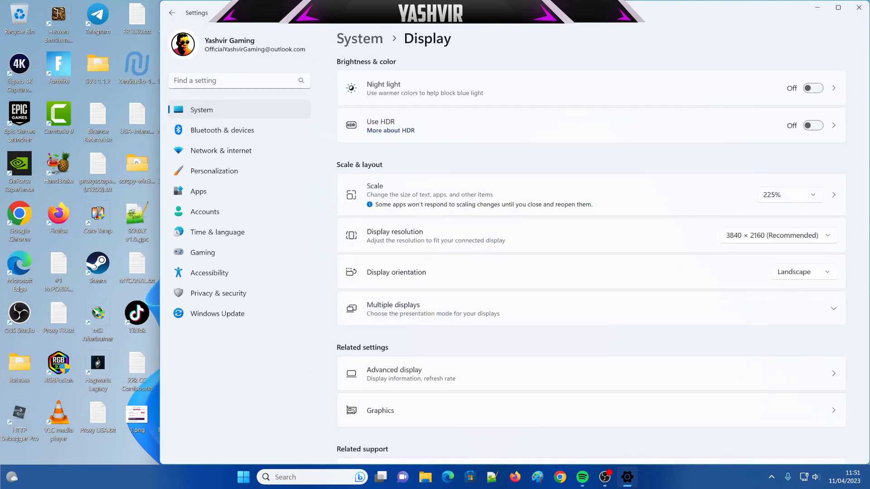